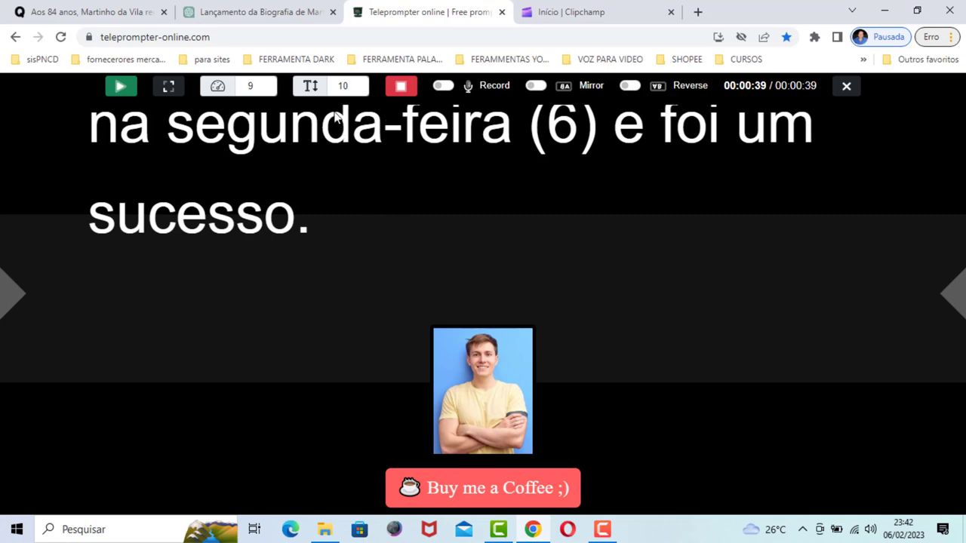
Switch to Clipchamp, create a new video from scratch and open its text-to-speech converter.
{"action": "left_click", "coordinate": [579, 12]}
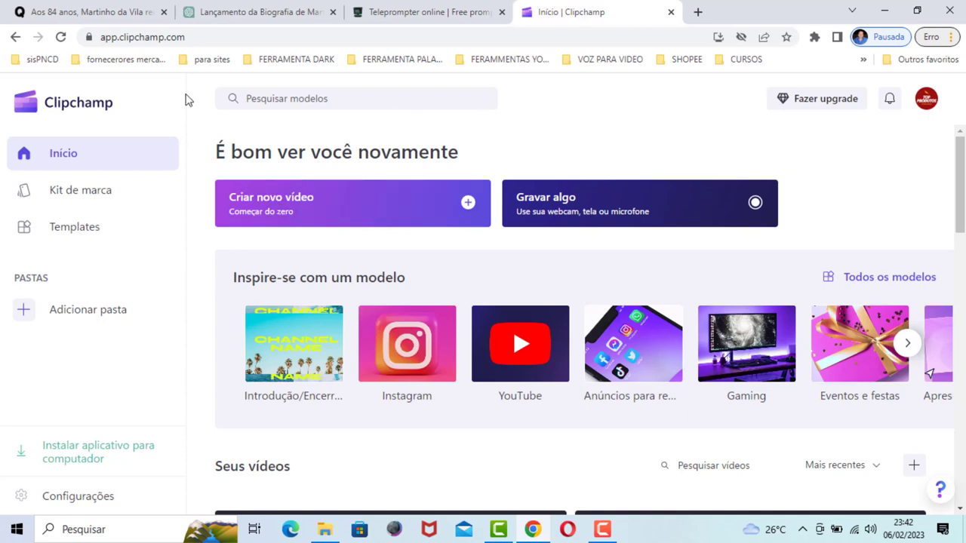
{"action": "left_click", "coordinate": [278, 210]}
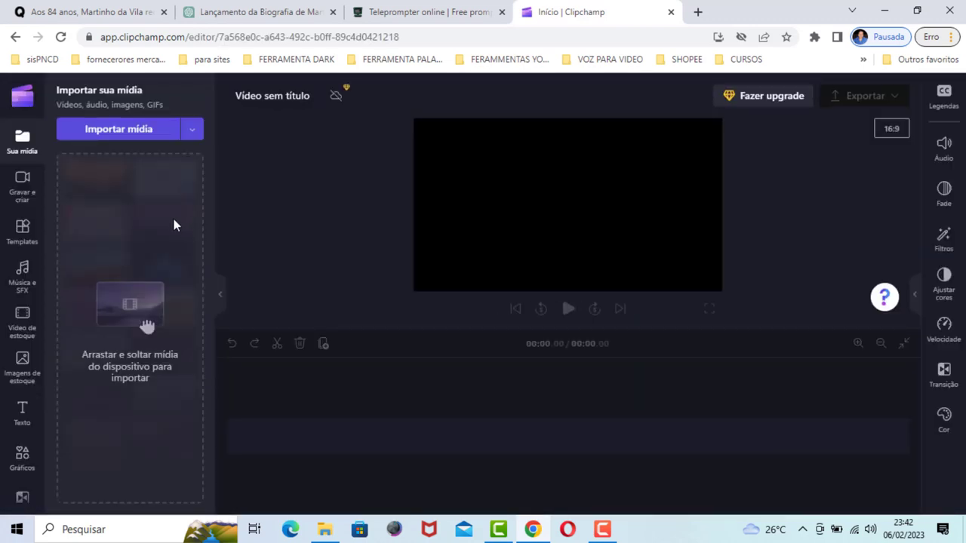
{"action": "left_click", "coordinate": [24, 189]}
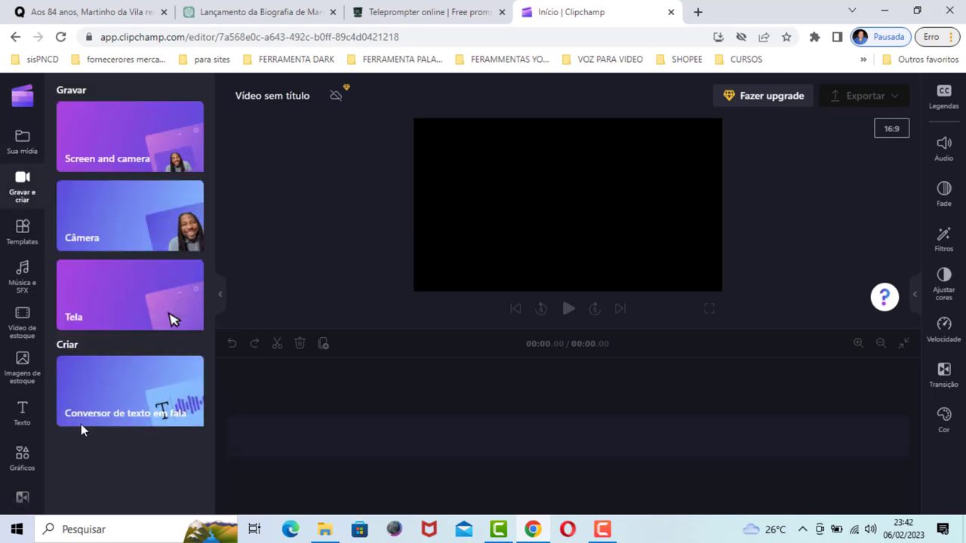
{"action": "left_click", "coordinate": [125, 398]}
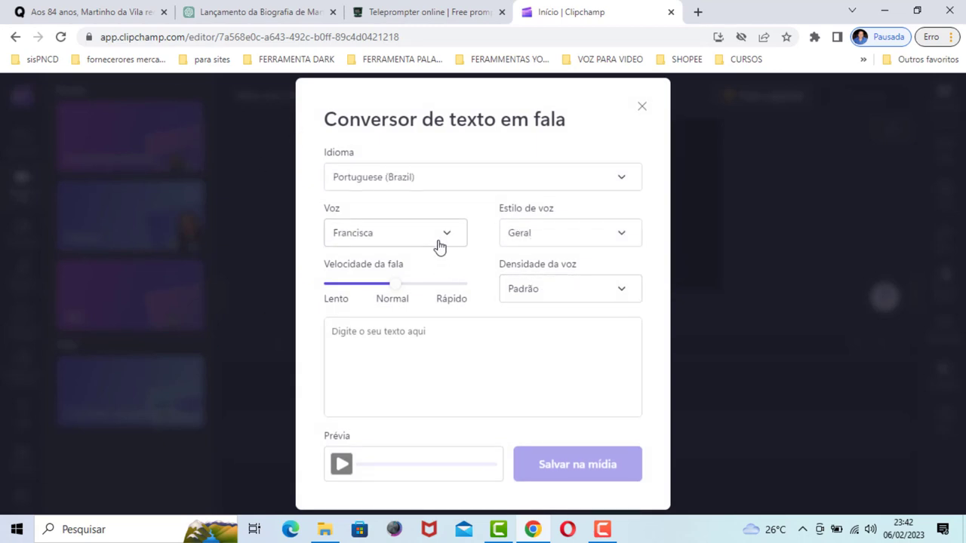
Look through the Brazilian Portuguese voices and set the text-to-speech voice to Fabio.
{"action": "left_click", "coordinate": [439, 241]}
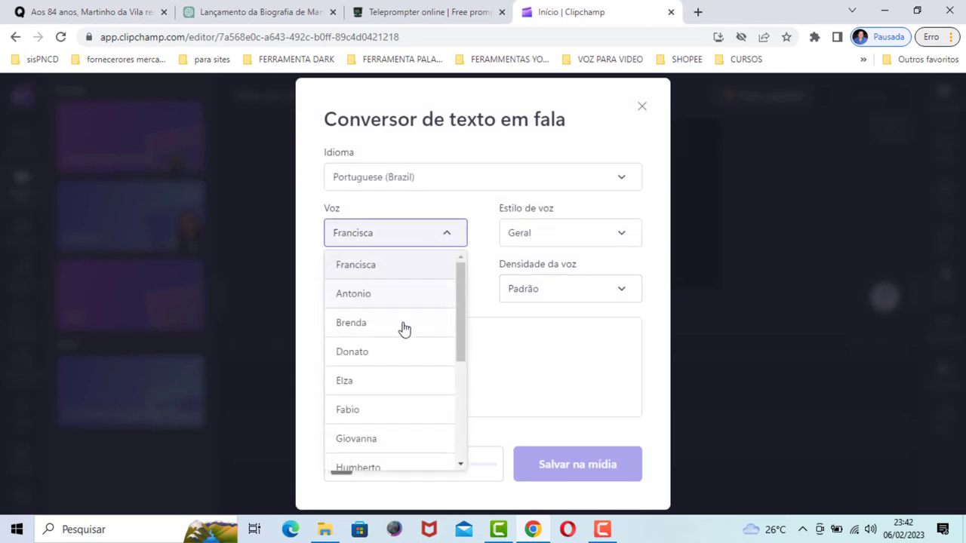
{"action": "scroll", "coordinate": [400, 335], "scroll_direction": "down", "scroll_amount": 1}
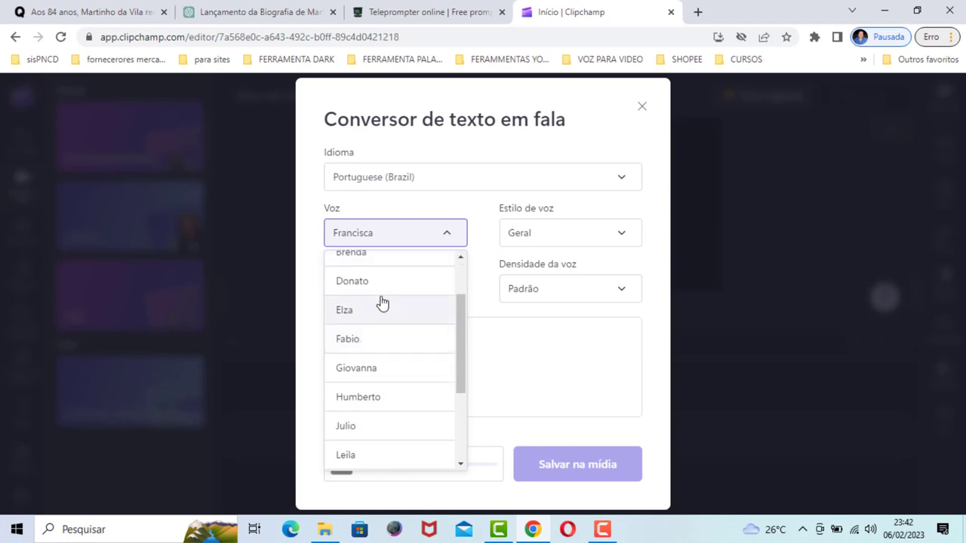
{"action": "scroll", "coordinate": [380, 301], "scroll_direction": "down", "scroll_amount": 2}
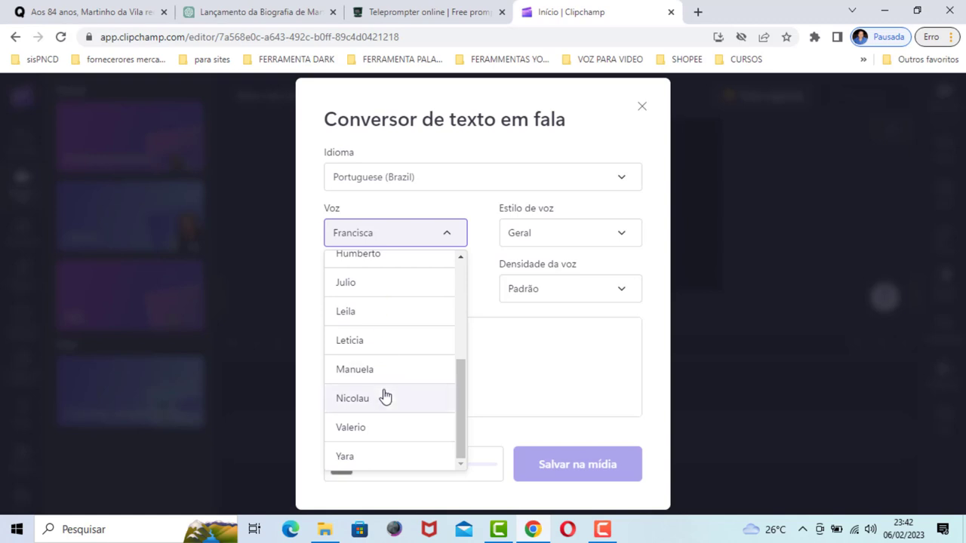
{"action": "scroll", "coordinate": [384, 394], "scroll_direction": "up", "scroll_amount": 3}
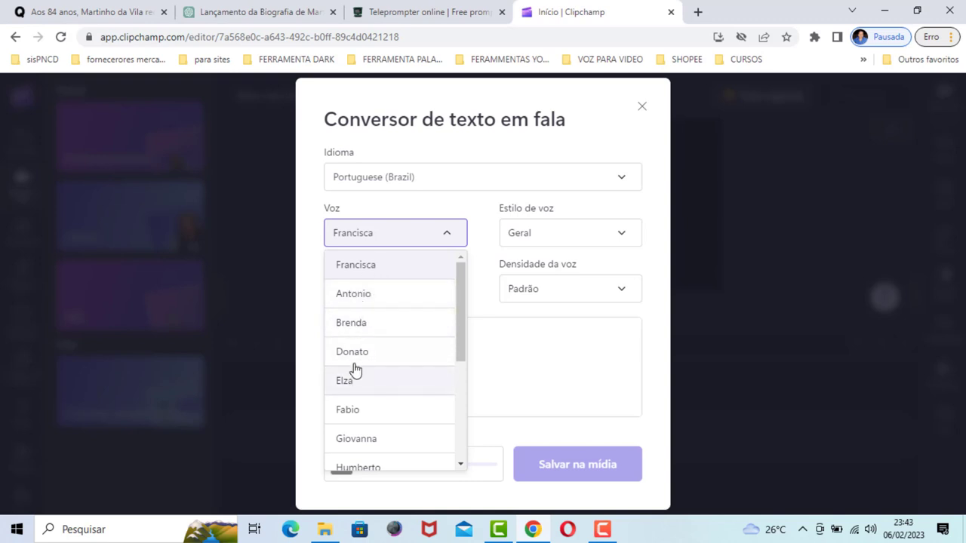
{"action": "left_click", "coordinate": [346, 412]}
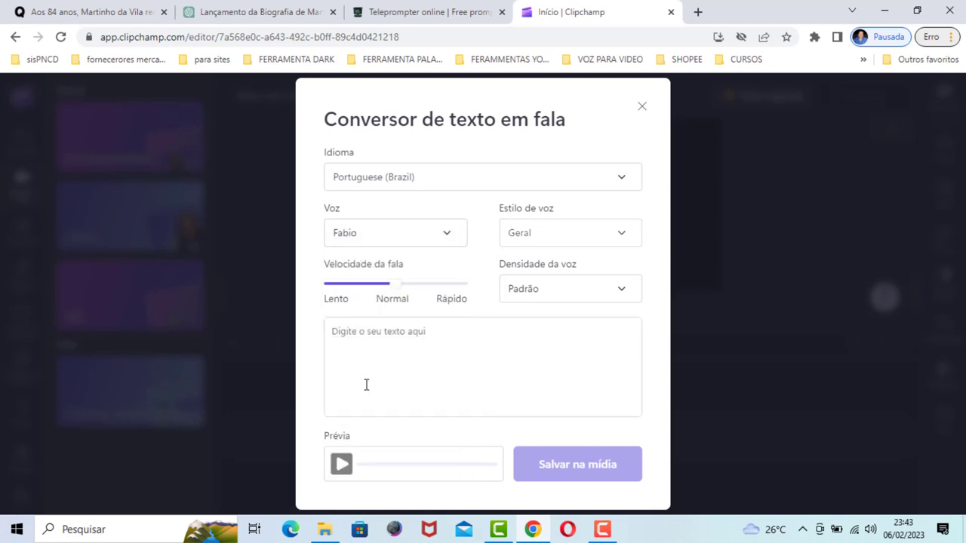
Paste the copied news summary about Martinho da Vila as the text to convert into speech.
{"action": "right_click", "coordinate": [352, 343]}
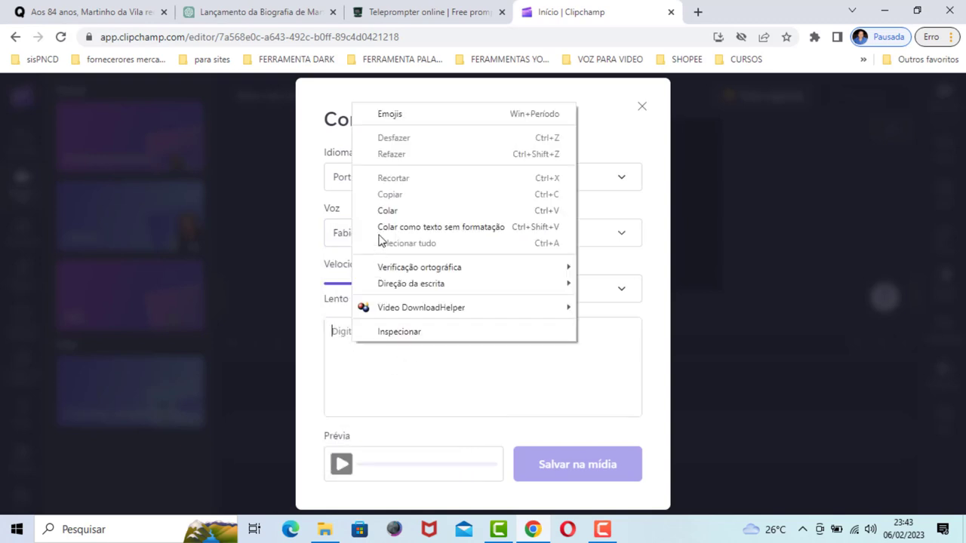
{"action": "left_click", "coordinate": [347, 346]}
{"action": "right_click", "coordinate": [343, 335]}
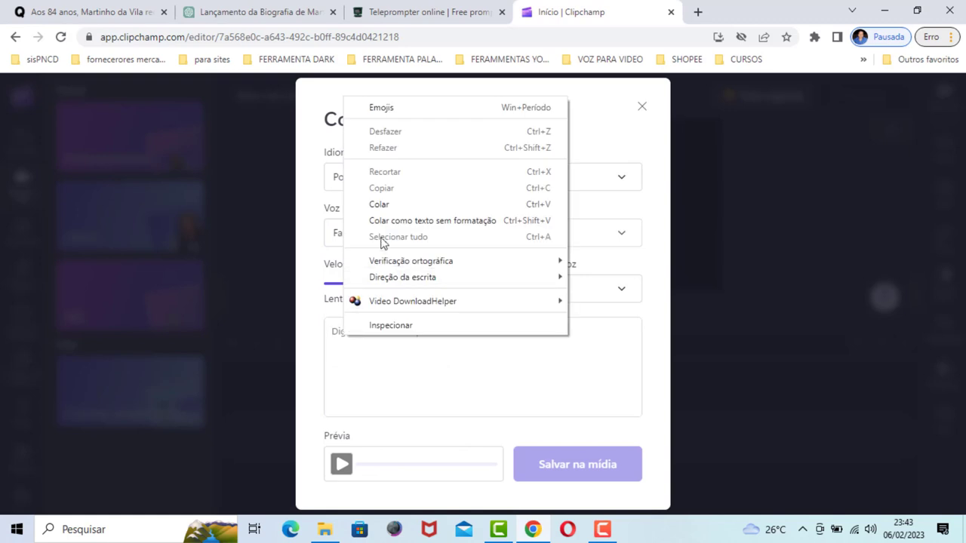
{"action": "left_click", "coordinate": [381, 204]}
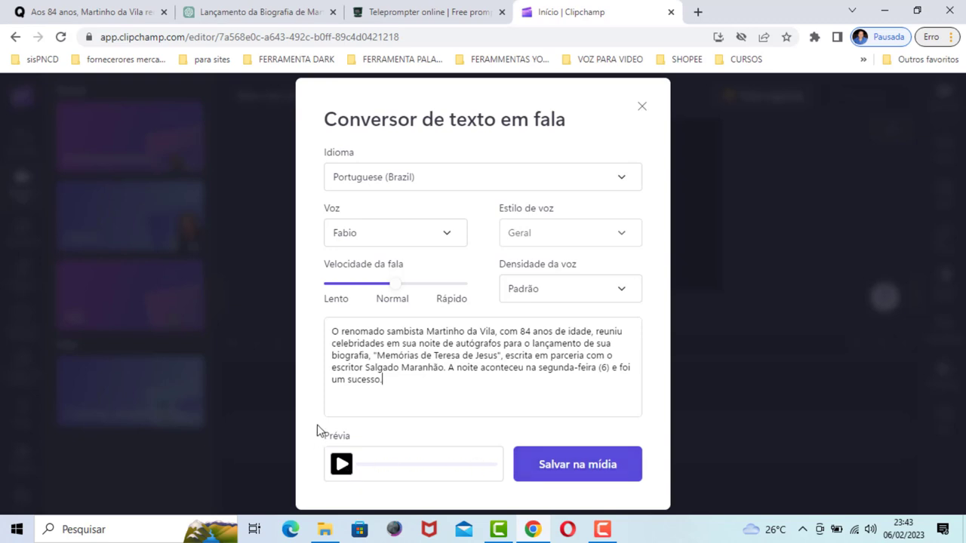
Preview and save the narration to the project media, and place it at the start of the timeline.
{"action": "left_click", "coordinate": [342, 464]}
{"action": "left_click", "coordinate": [563, 467]}
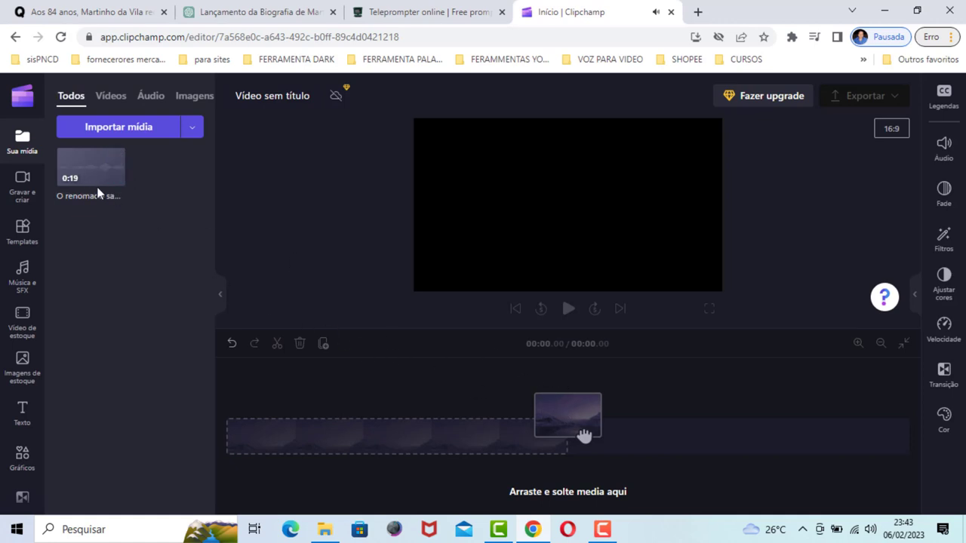
{"action": "mouse_move", "coordinate": [85, 168]}
{"action": "left_click_drag", "start_coordinate": [82, 165], "coordinate": [271, 436]}
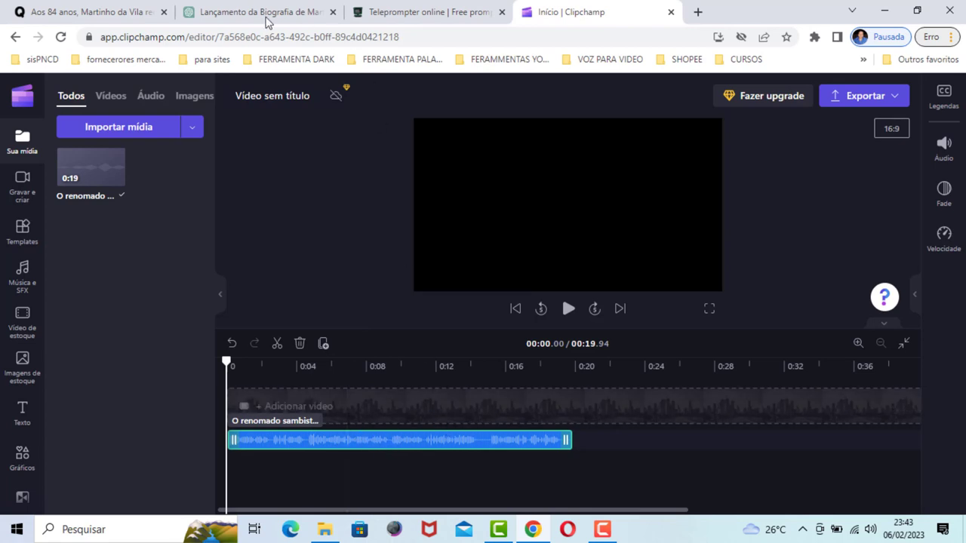
Switch to the Quem news article and copy "Martinho da Vila" from its headline.
{"action": "left_click", "coordinate": [106, 12]}
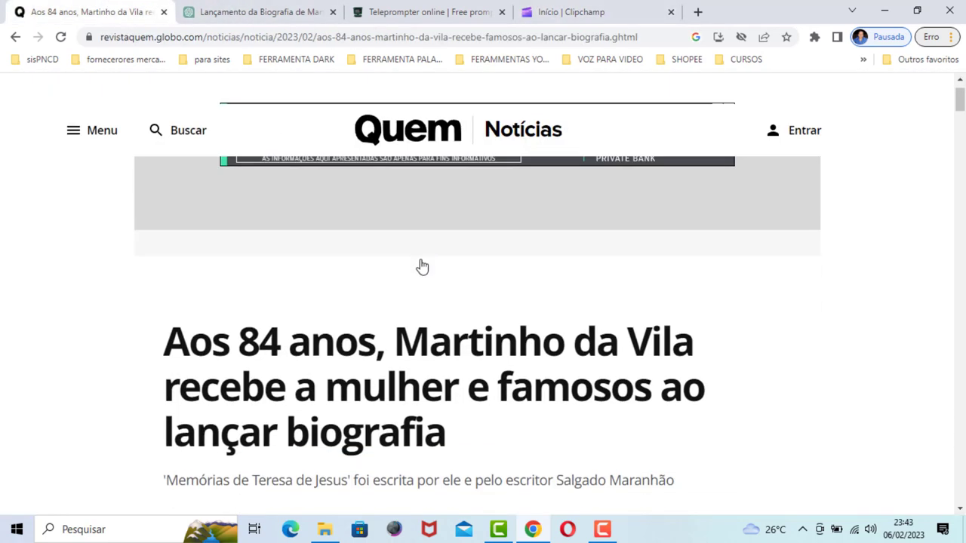
{"action": "left_click_drag", "start_coordinate": [394, 264], "coordinate": [408, 245]}
{"action": "key", "text": "ctrl+c"}
{"action": "right_click", "coordinate": [605, 265]}
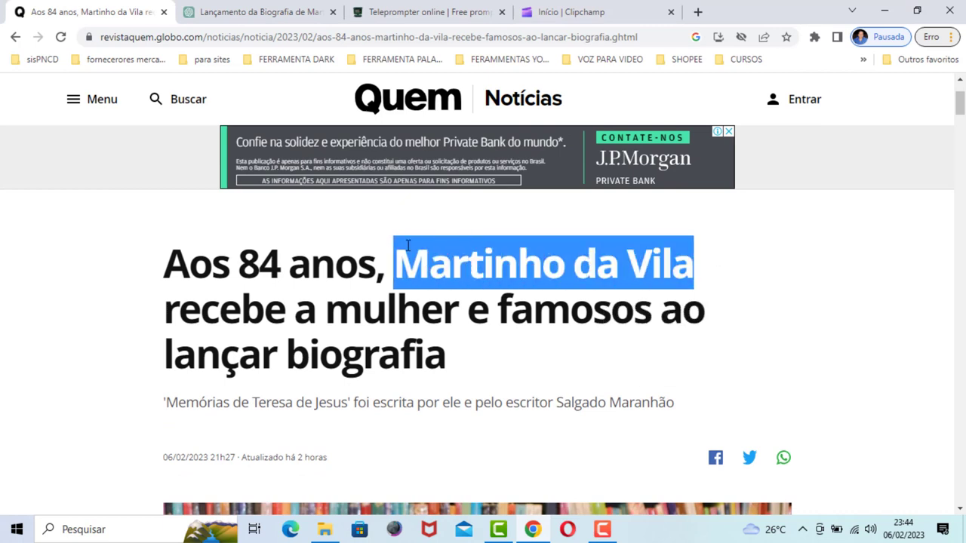
{"action": "right_click", "coordinate": [408, 245]}
{"action": "left_click", "coordinate": [438, 255]}
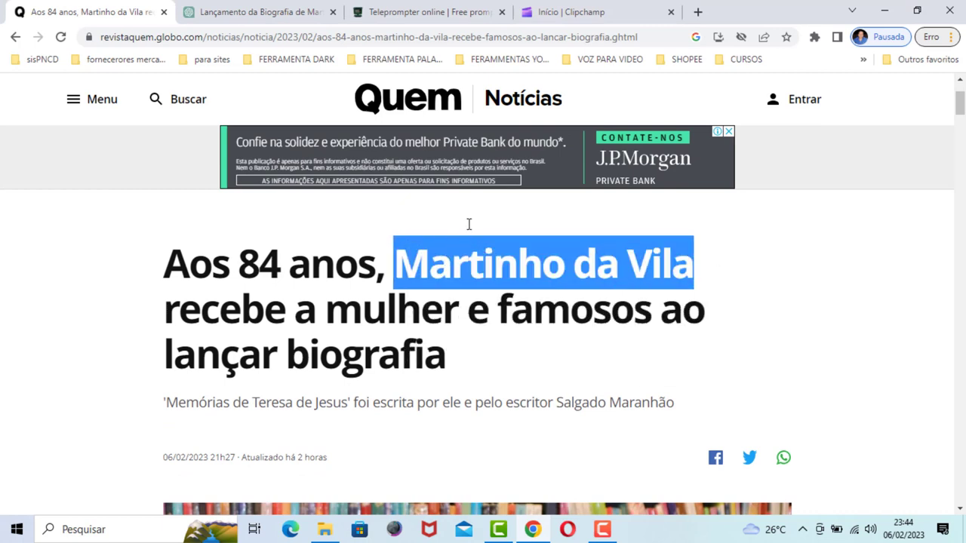
Search Google in a new browser tab for the copied name "Martinho da Vila" and show the image results.
{"action": "left_click", "coordinate": [698, 12]}
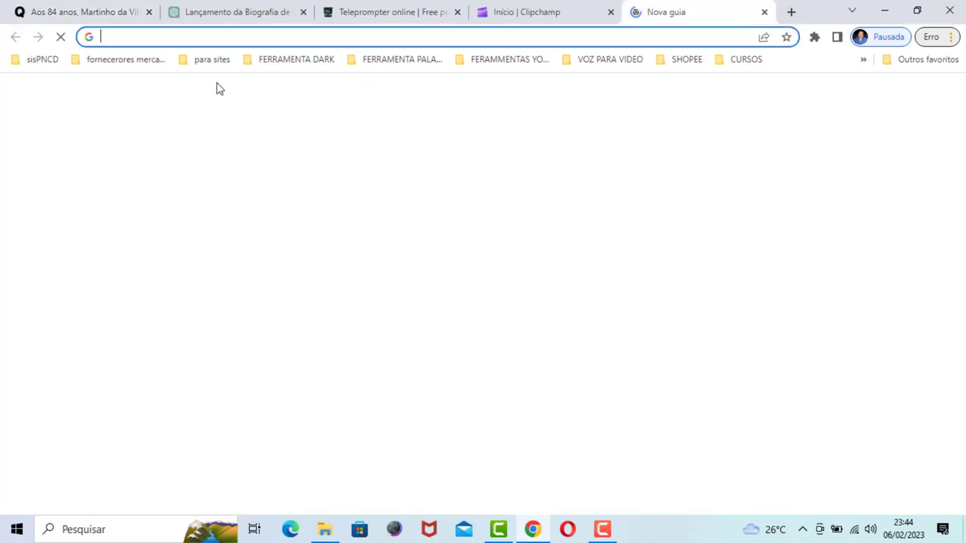
{"action": "right_click", "coordinate": [154, 35]}
{"action": "left_click", "coordinate": [209, 132]}
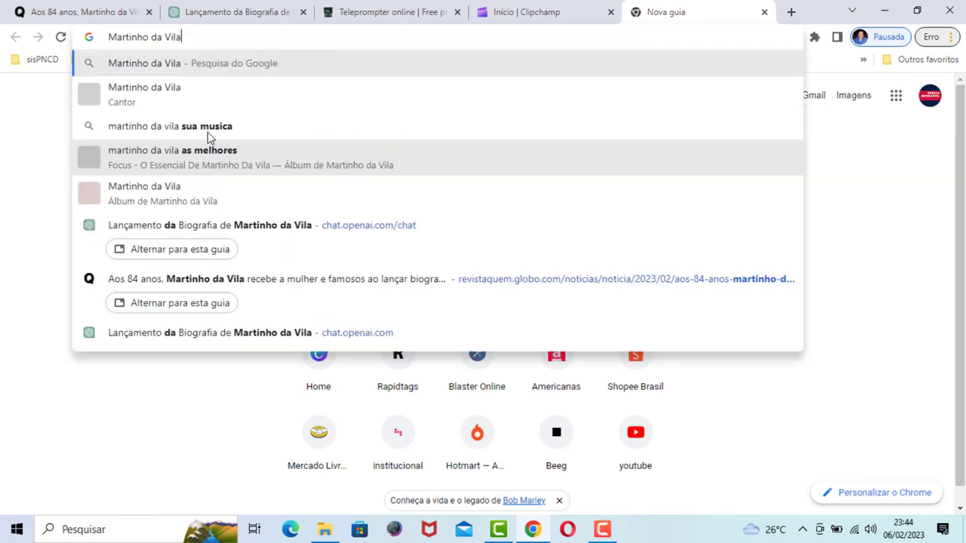
{"action": "key", "text": "Return"}
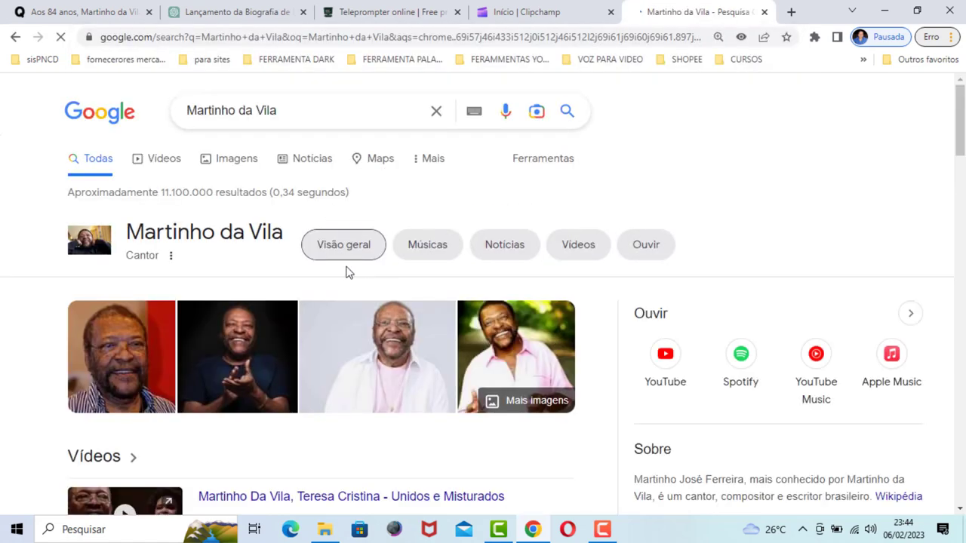
{"action": "left_click", "coordinate": [238, 160]}
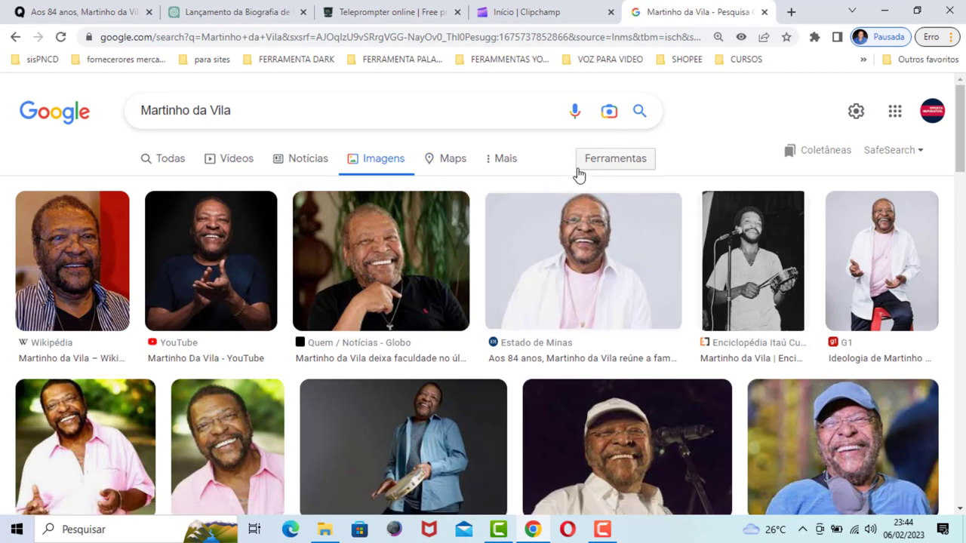
Filter the image results to the size Grande.
{"action": "left_click", "coordinate": [498, 166]}
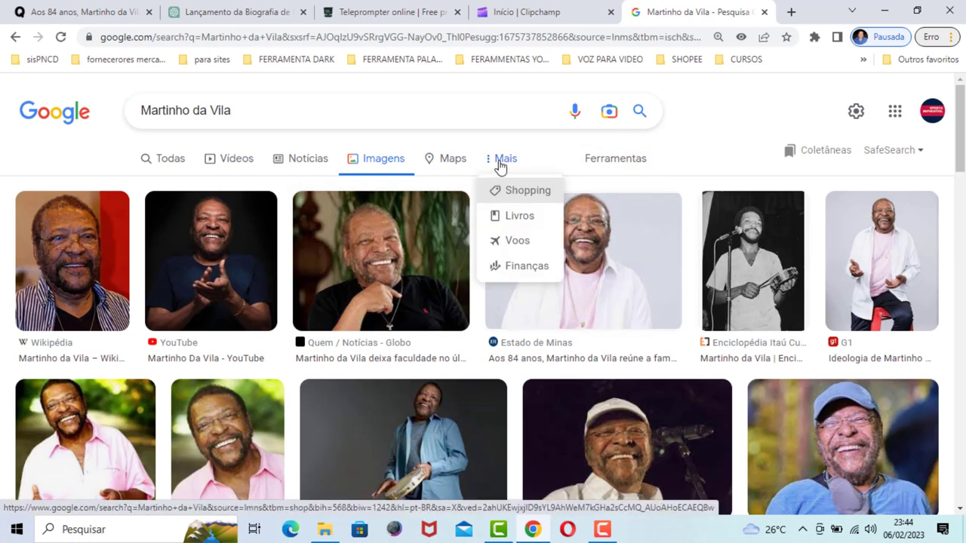
{"action": "left_click", "coordinate": [501, 160]}
{"action": "left_click", "coordinate": [602, 160]}
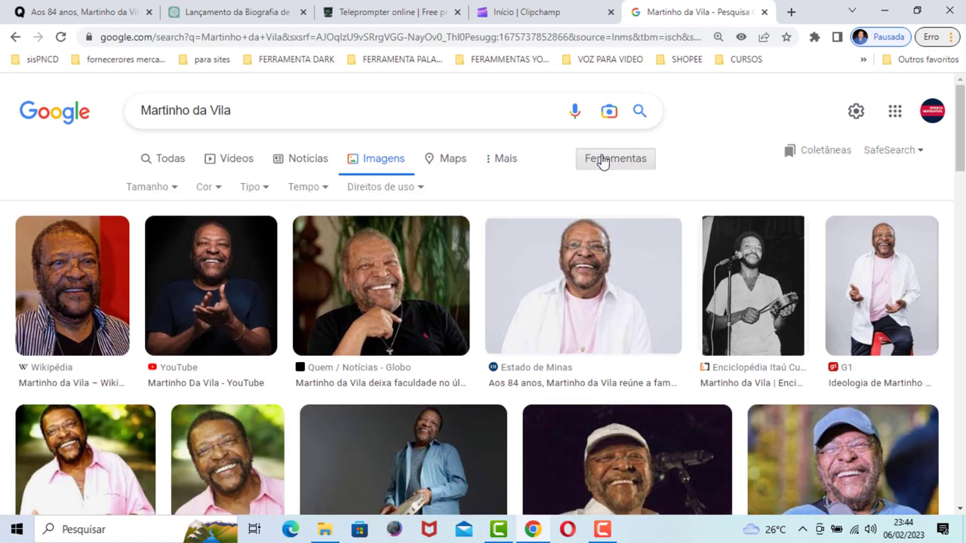
{"action": "left_click", "coordinate": [174, 188]}
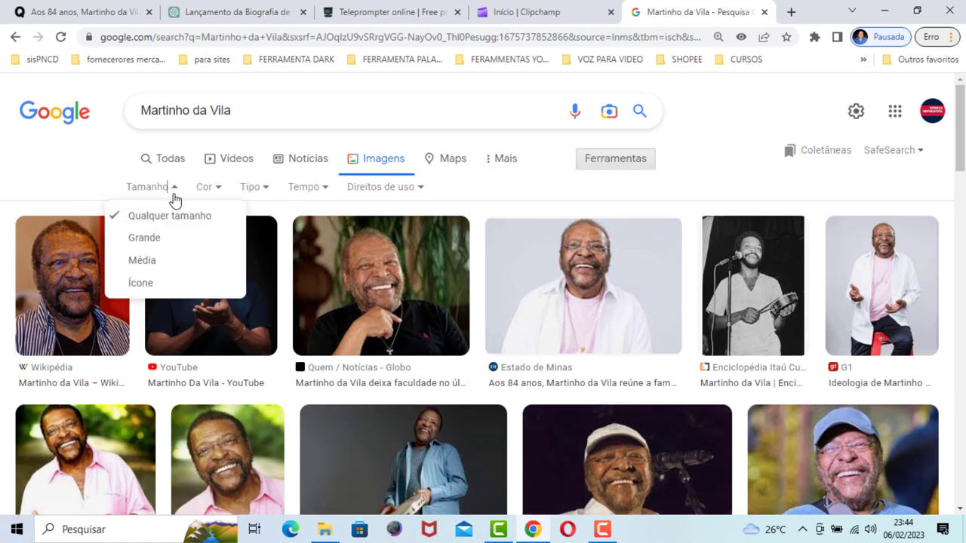
{"action": "left_click", "coordinate": [140, 247]}
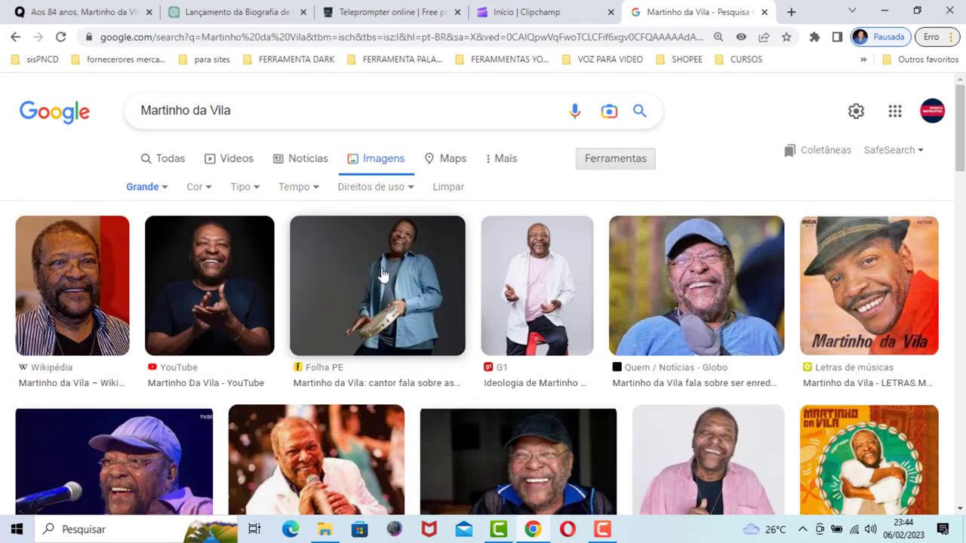
Browse the large images and open the preview of the pink-shirt photo from Todos Negros do Mundo.
{"action": "scroll", "coordinate": [378, 273], "scroll_direction": "down", "scroll_amount": 1}
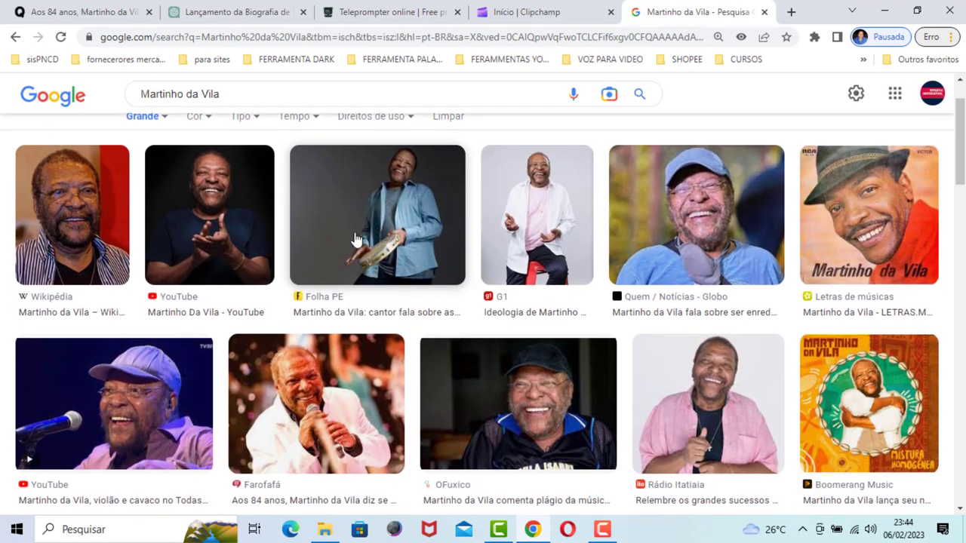
{"action": "scroll", "coordinate": [398, 232], "scroll_direction": "down", "scroll_amount": 3}
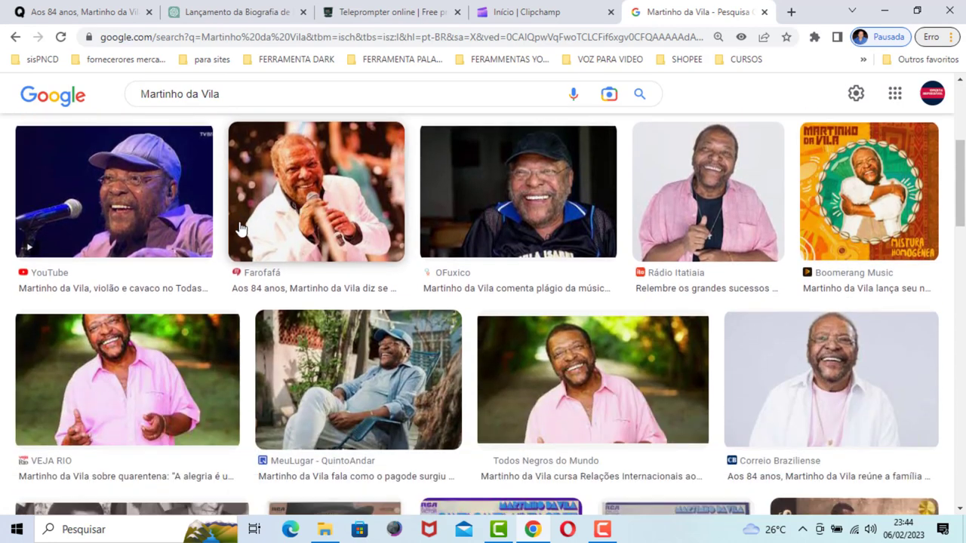
{"action": "scroll", "coordinate": [254, 237], "scroll_direction": "up", "scroll_amount": 1}
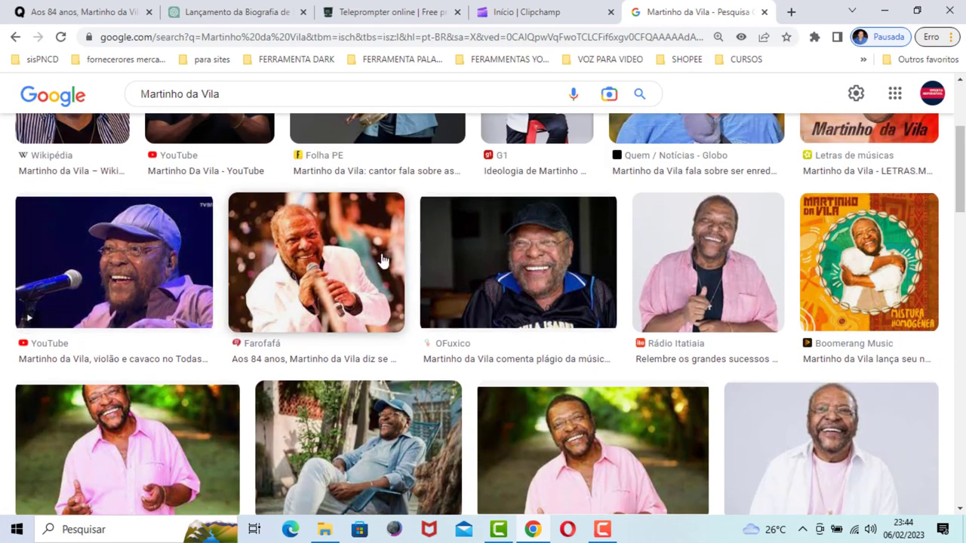
{"action": "scroll", "coordinate": [604, 260], "scroll_direction": "down", "scroll_amount": 1}
{"action": "scroll", "coordinate": [604, 261], "scroll_direction": "down", "scroll_amount": 2}
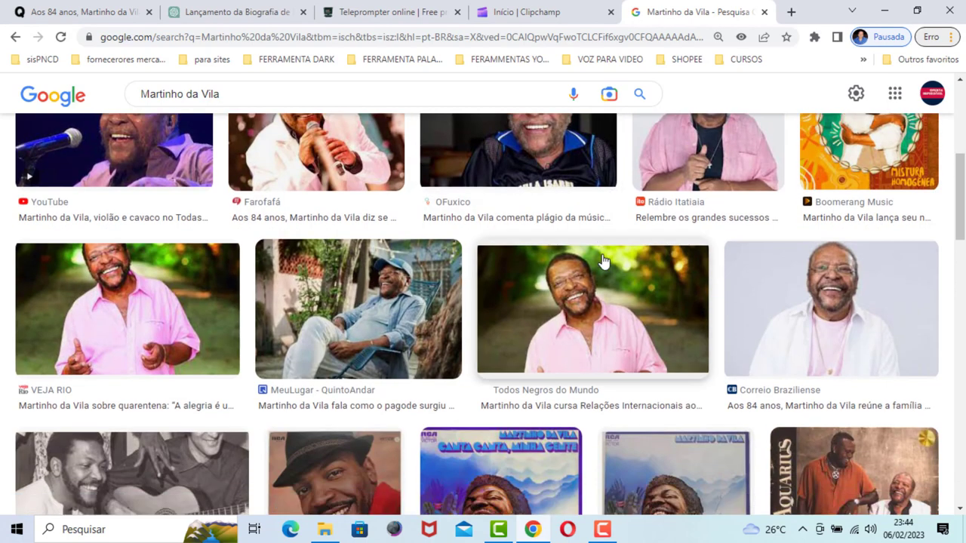
{"action": "left_click", "coordinate": [596, 255]}
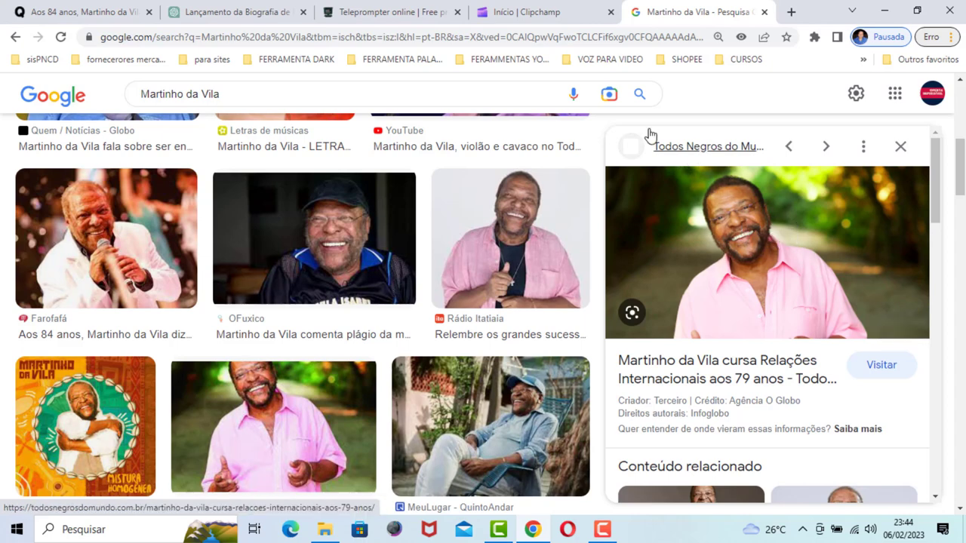
Switch to the Clipchamp project and view the quality options available for exporting the video.
{"action": "left_click", "coordinate": [537, 9]}
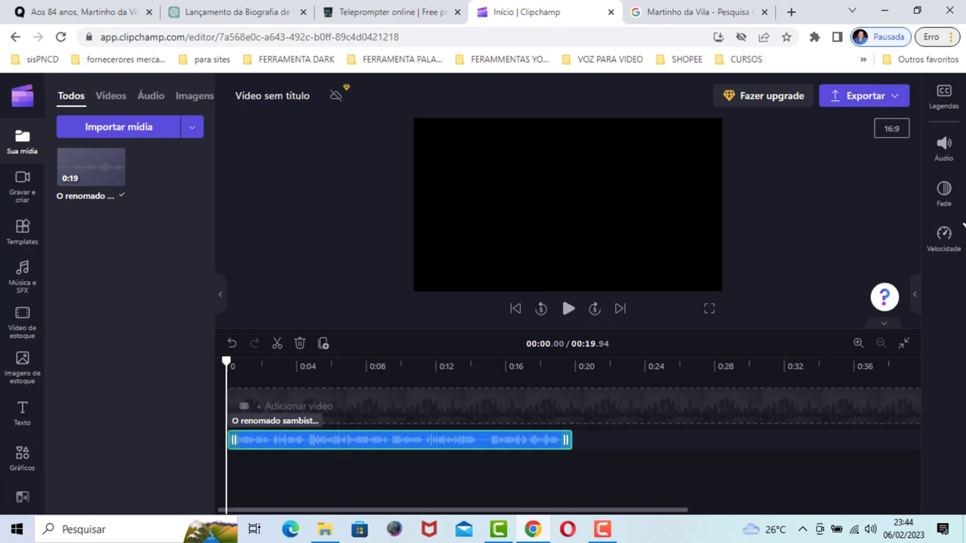
{"action": "left_click", "coordinate": [871, 104]}
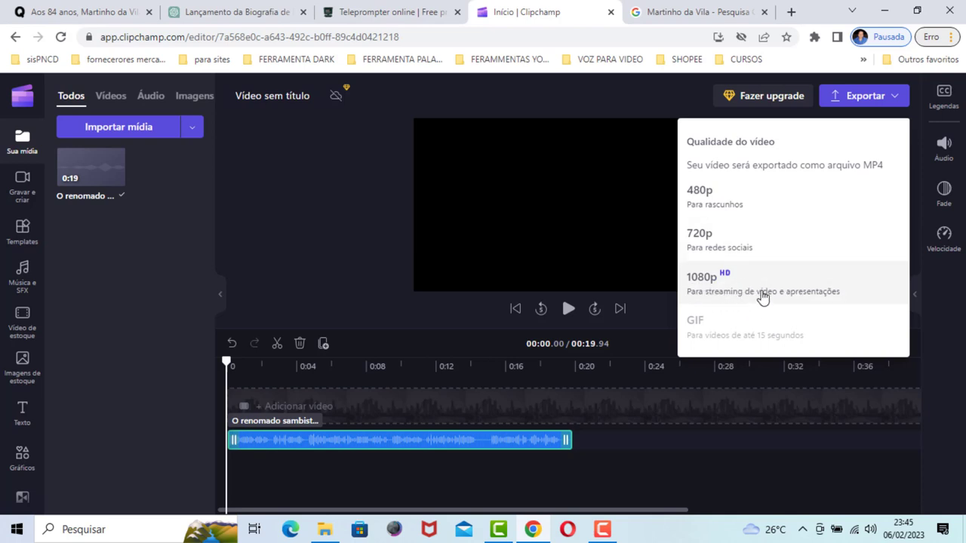
{"action": "left_click", "coordinate": [343, 163]}
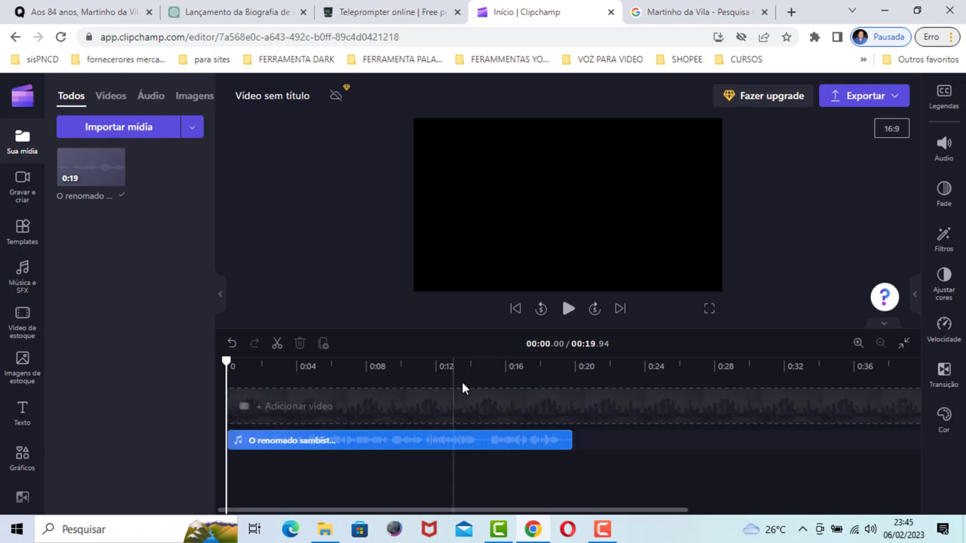
Save the pink-shirt photo from the Google image results to Área de Trabalho as a JPEG named martinho-da-vila.
{"action": "left_click", "coordinate": [713, 4]}
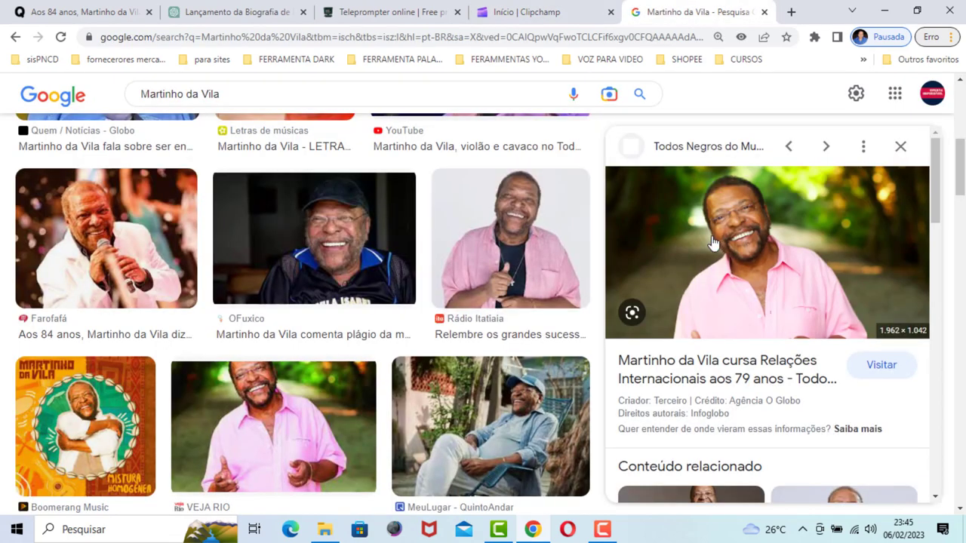
{"action": "right_click", "coordinate": [681, 224]}
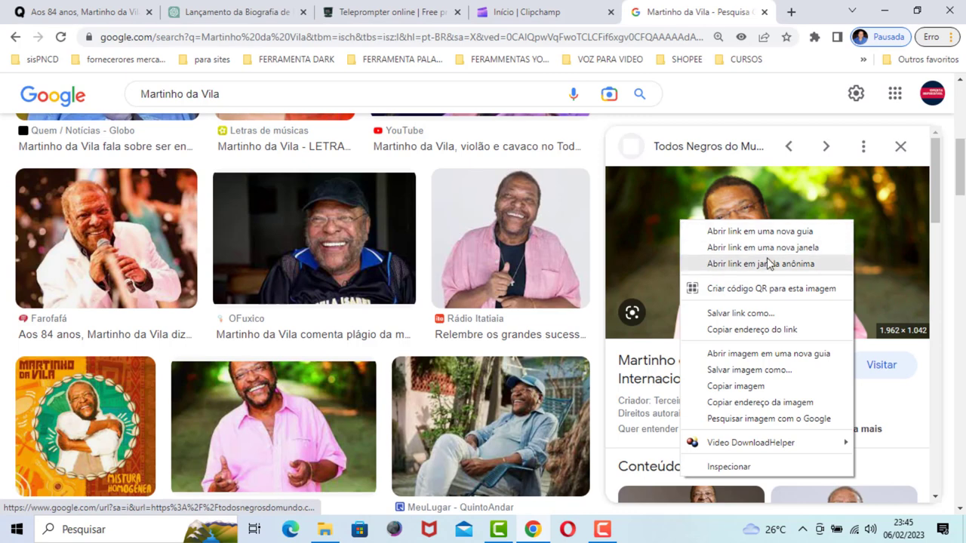
{"action": "left_click", "coordinate": [756, 371]}
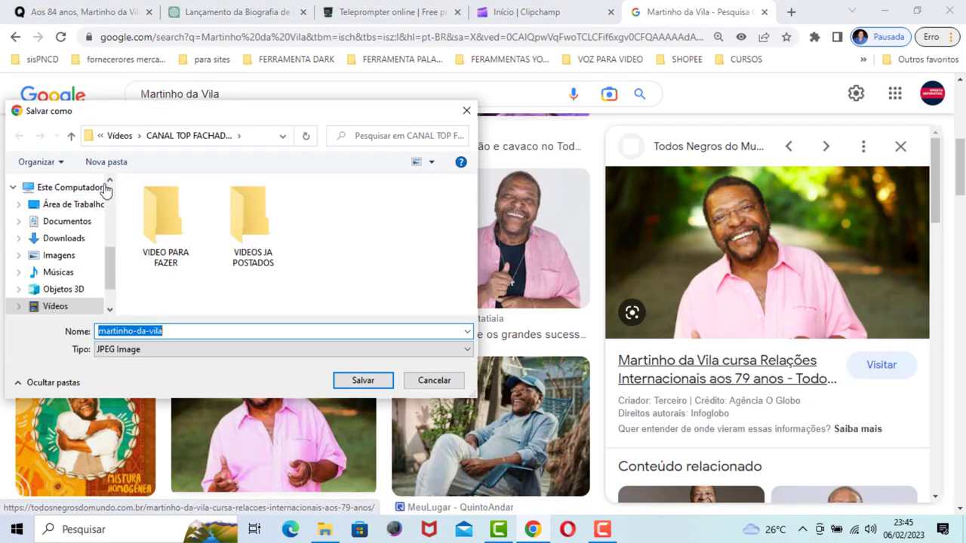
{"action": "left_click", "coordinate": [94, 190]}
{"action": "left_click", "coordinate": [85, 204]}
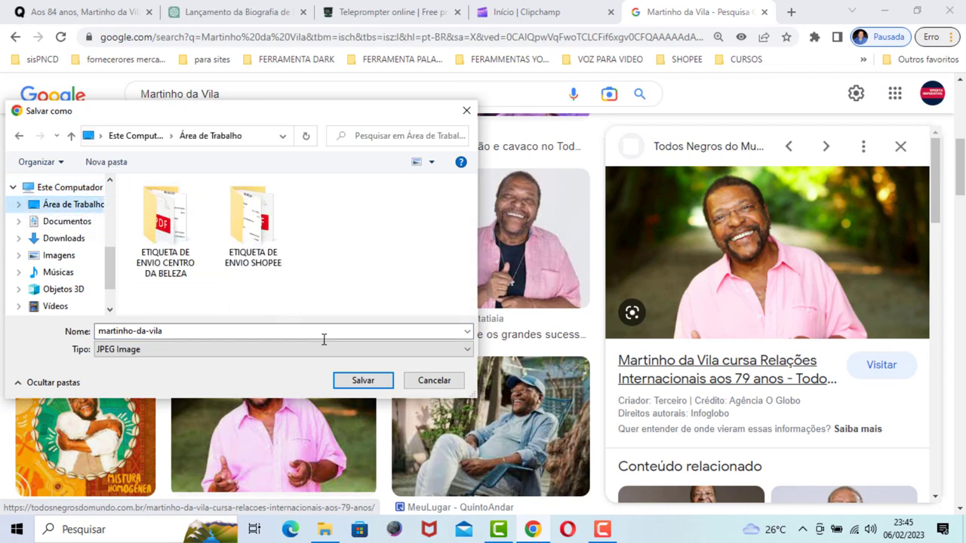
{"action": "left_click", "coordinate": [362, 380]}
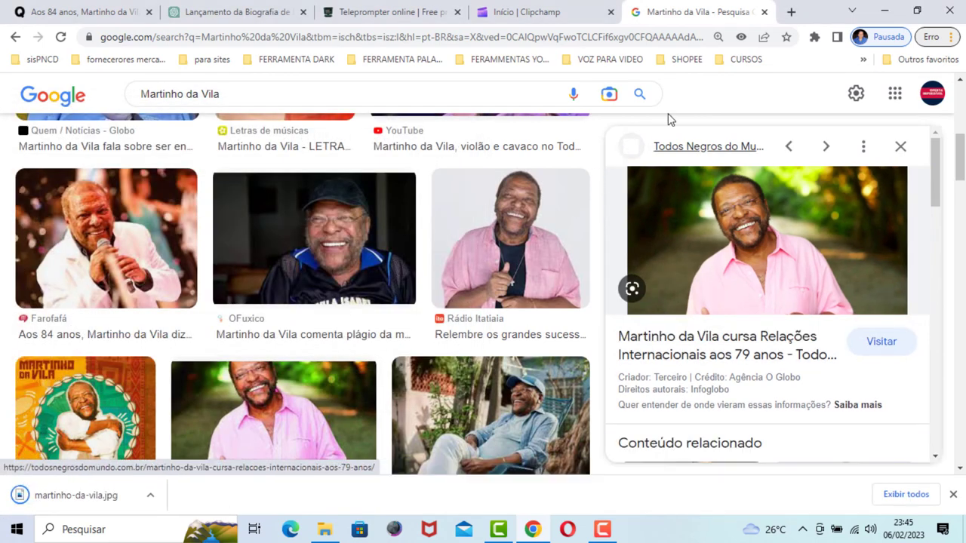
Switch to the Clipchamp project, import martinho-da-vila.jpg from the desktop and place it at the start of the video track above the narration.
{"action": "left_click", "coordinate": [549, 15]}
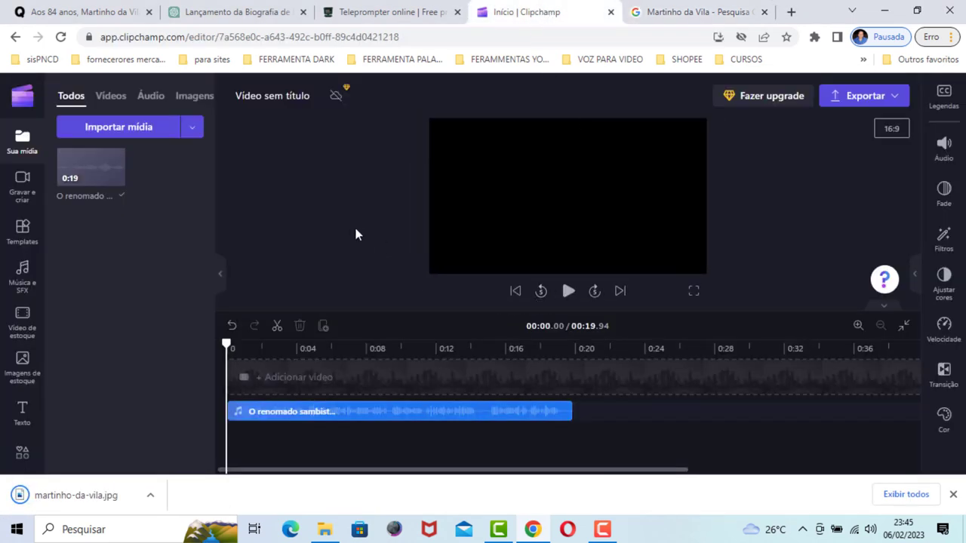
{"action": "left_click", "coordinate": [885, 11]}
{"action": "left_click_drag", "start_coordinate": [290, 451], "coordinate": [260, 382]}
{"action": "mouse_move", "coordinate": [88, 161]}
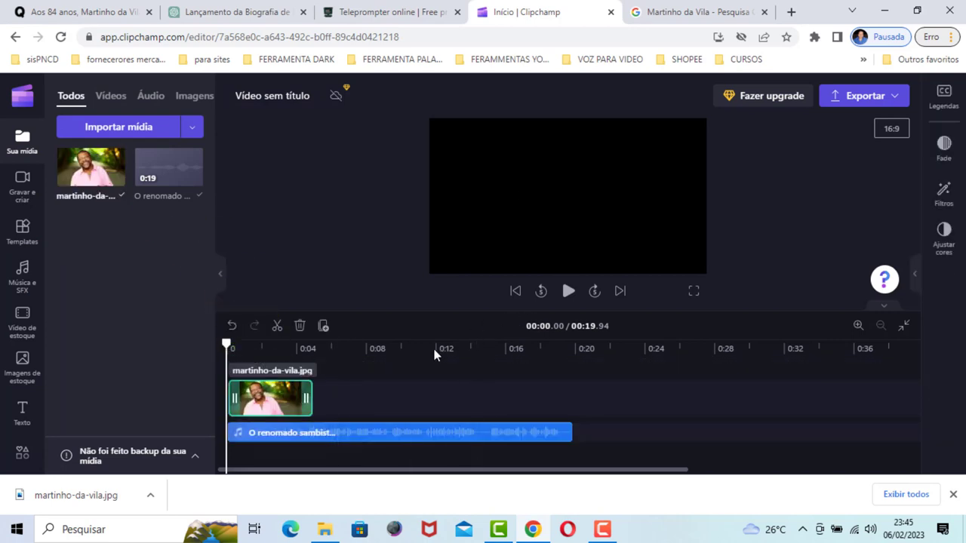
Play the opening seconds of the photo with the narration, pause, and return the playhead to the start of the timeline.
{"action": "left_click", "coordinate": [569, 291]}
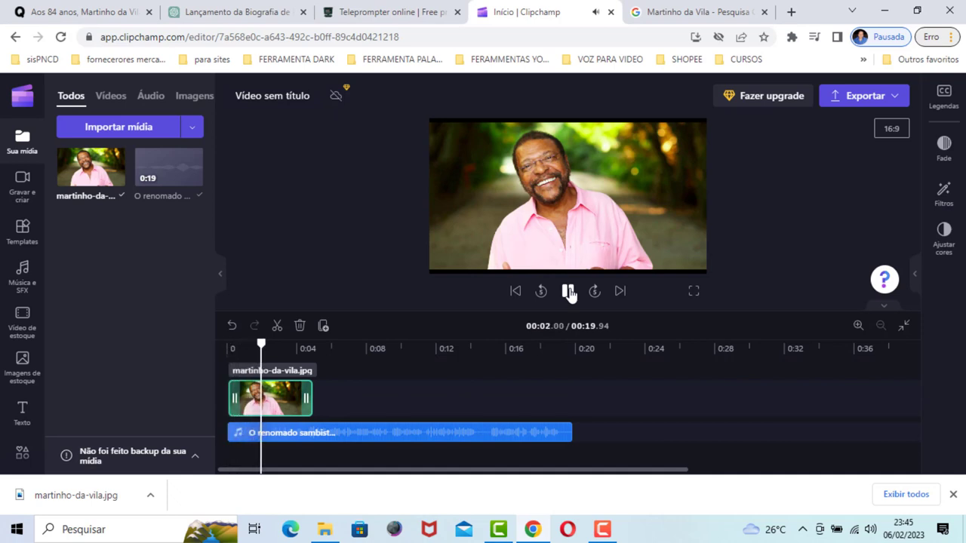
{"action": "left_click", "coordinate": [568, 291]}
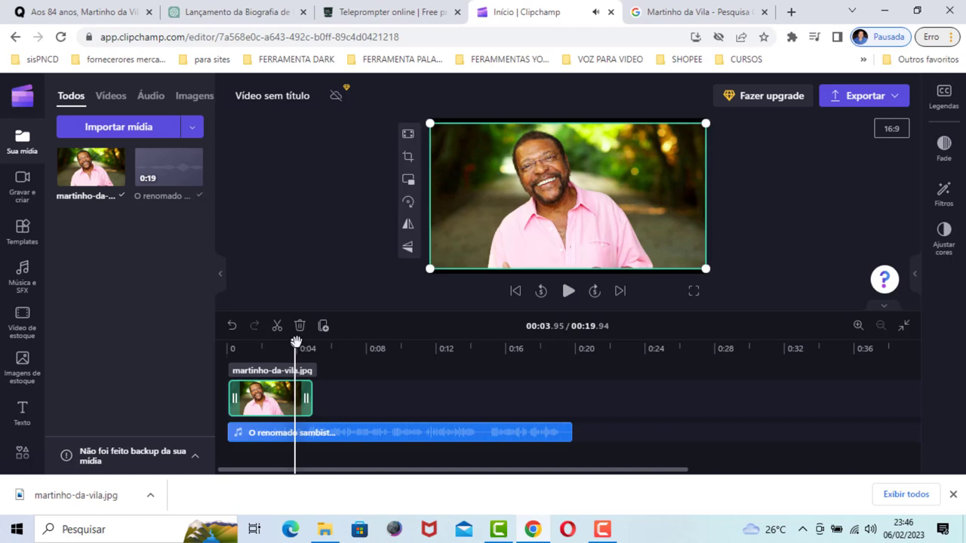
{"action": "left_click_drag", "start_coordinate": [296, 341], "coordinate": [228, 358]}
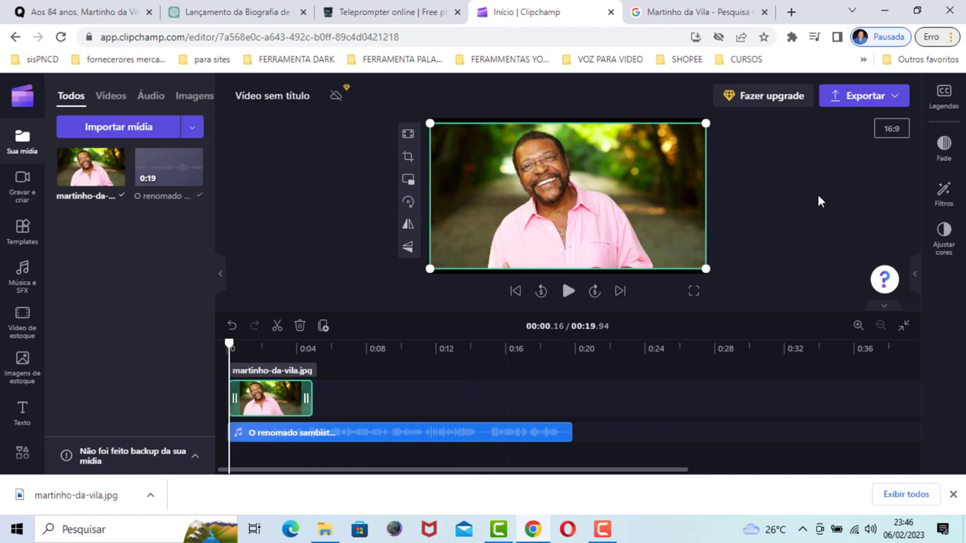
Try to export the video, backing out to the editor each time without continuing.
{"action": "left_click", "coordinate": [863, 97]}
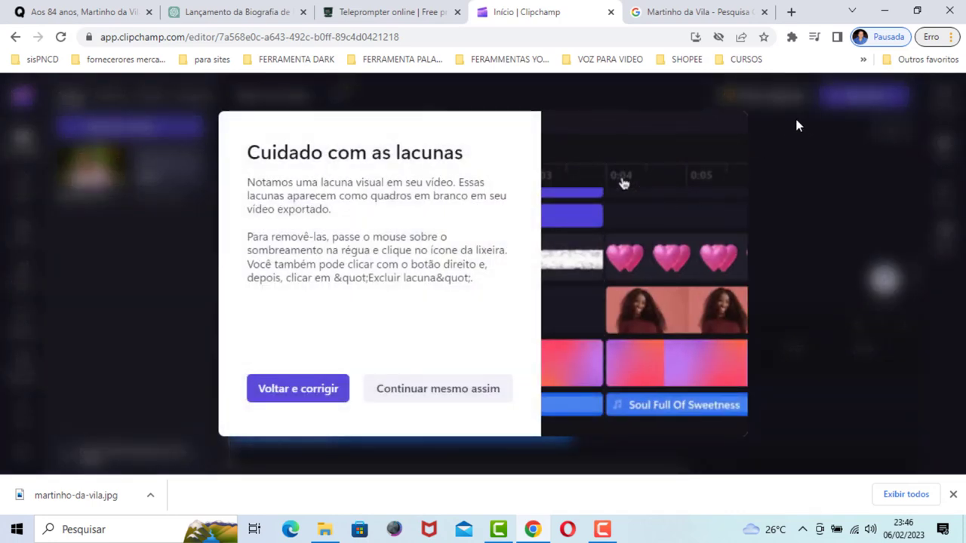
{"action": "left_click", "coordinate": [802, 122]}
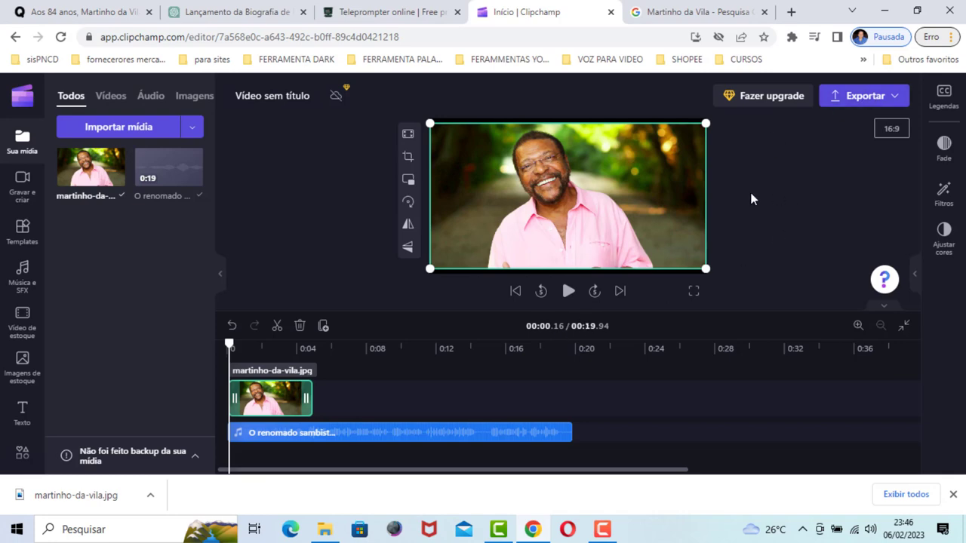
{"action": "left_click", "coordinate": [834, 96]}
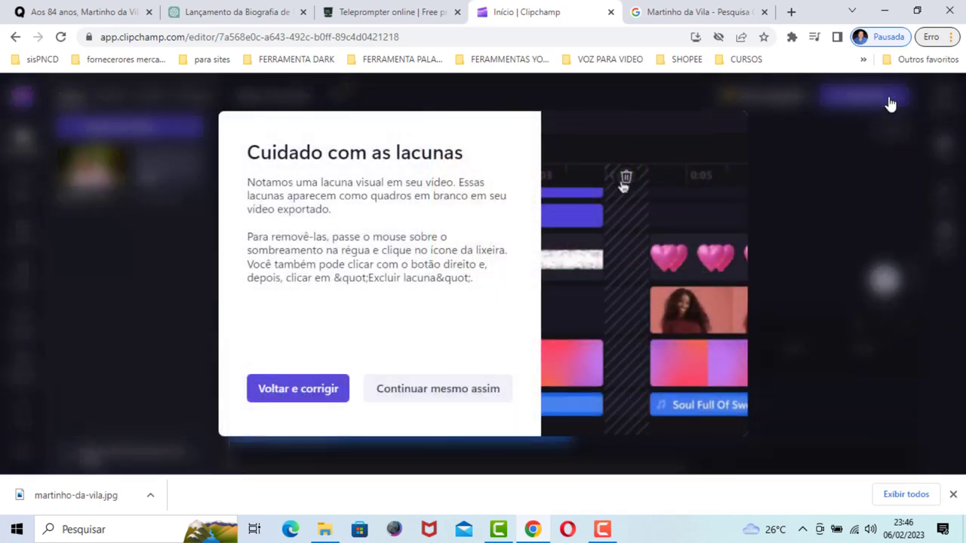
{"action": "left_click", "coordinate": [858, 209]}
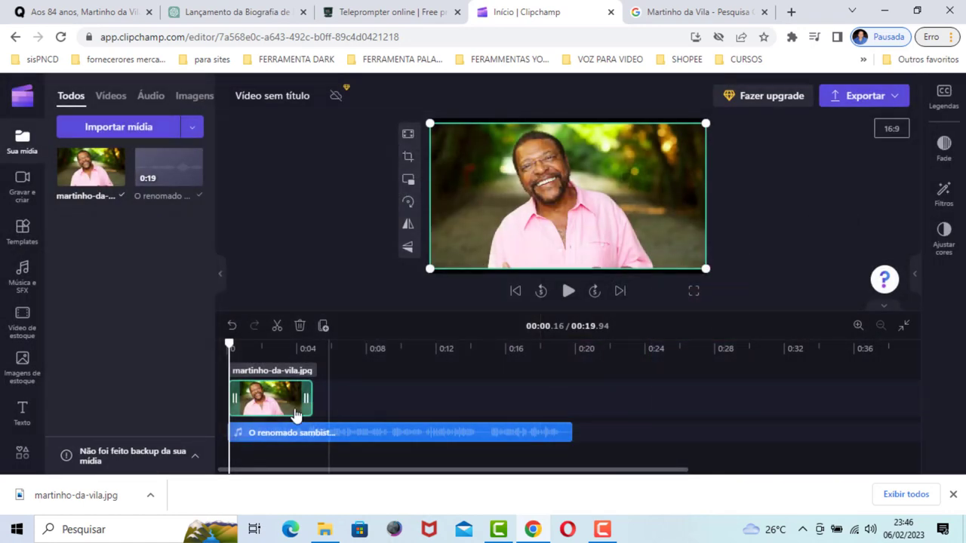